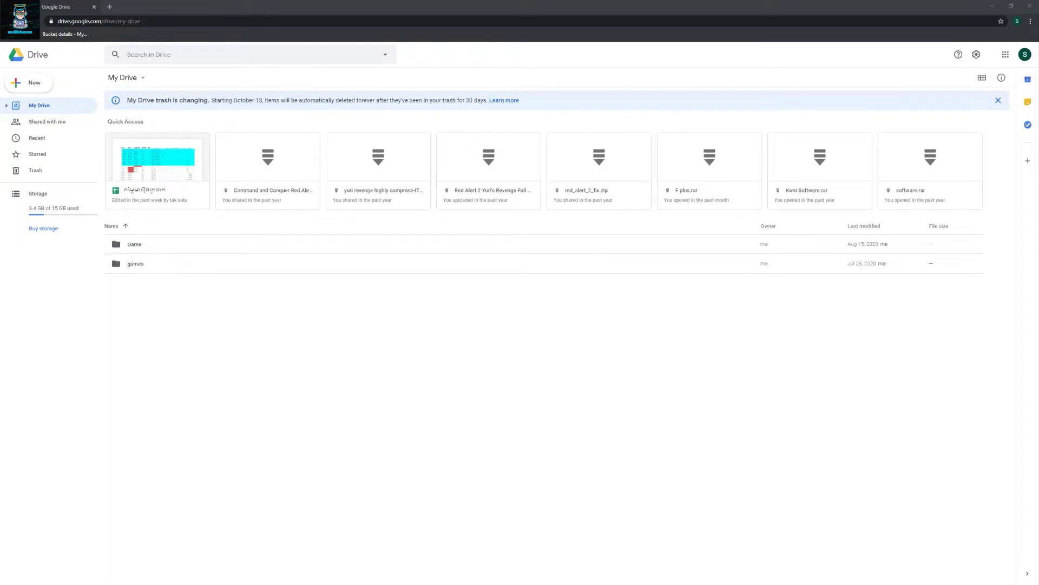
Review the storage upgrade plans, including the 2 TB plan, then close them.
{"action": "left_click", "coordinate": [44, 229]}
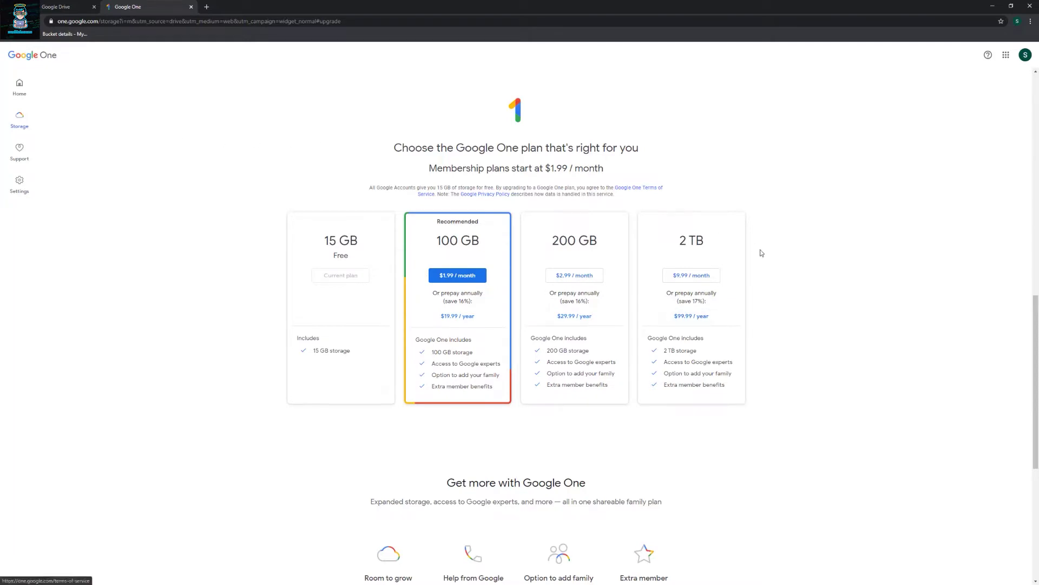
{"action": "left_click_drag", "start_coordinate": [682, 238], "coordinate": [717, 243]}
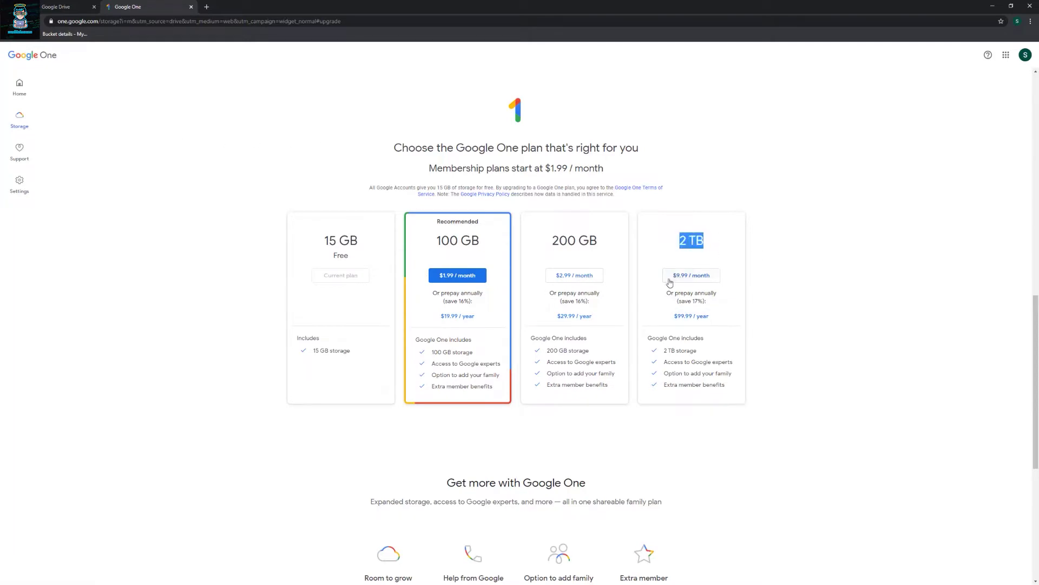
{"action": "left_click", "coordinate": [650, 316]}
{"action": "key", "text": "ctrl+w"}
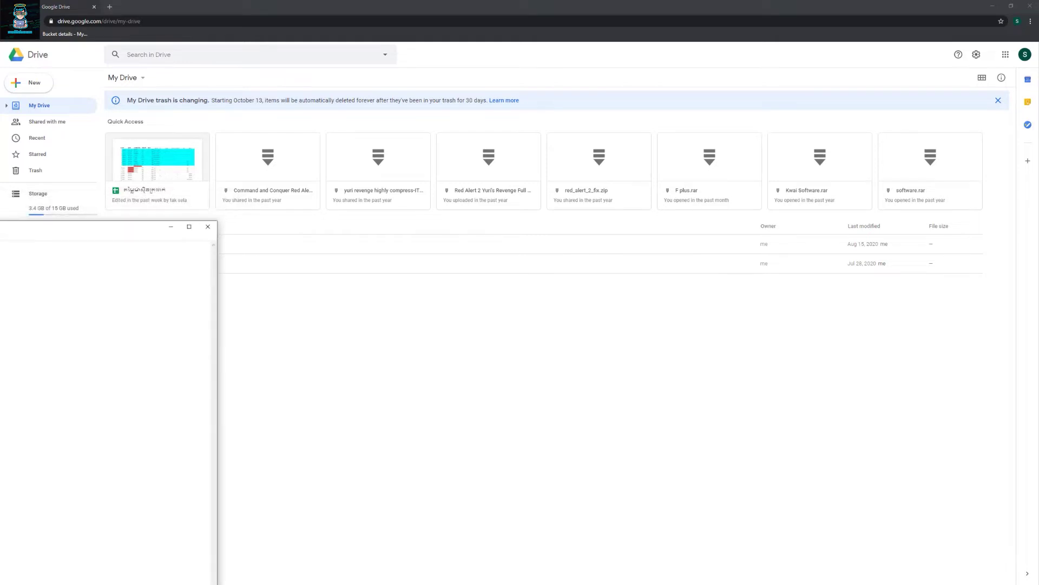
Load team.gdrive.vip in a new Chrome tab.
{"action": "left_click", "coordinate": [109, 7]}
{"action": "type", "text": "team"}
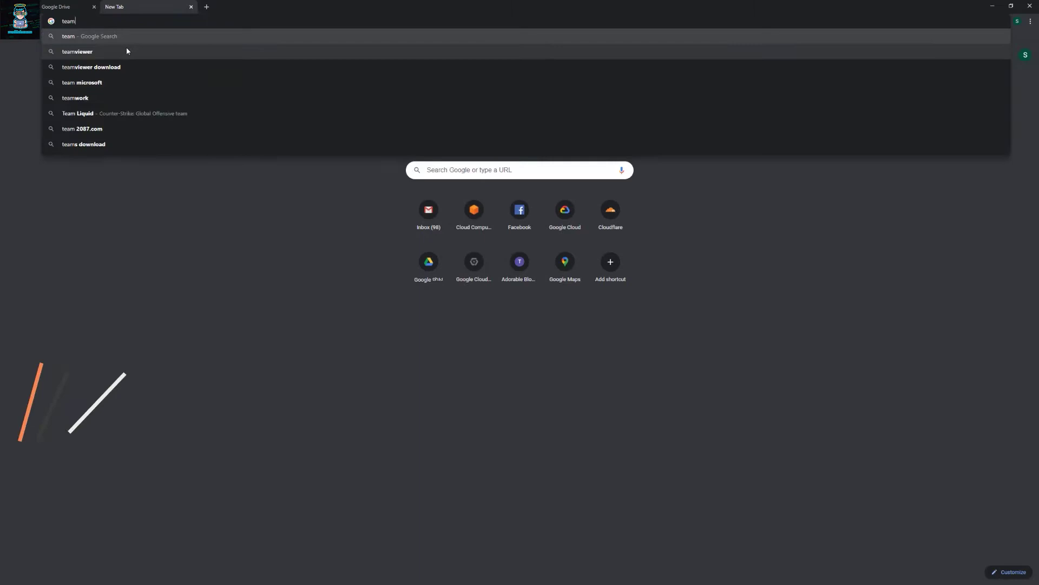
{"action": "type", "text": ".gdrive.vip"}
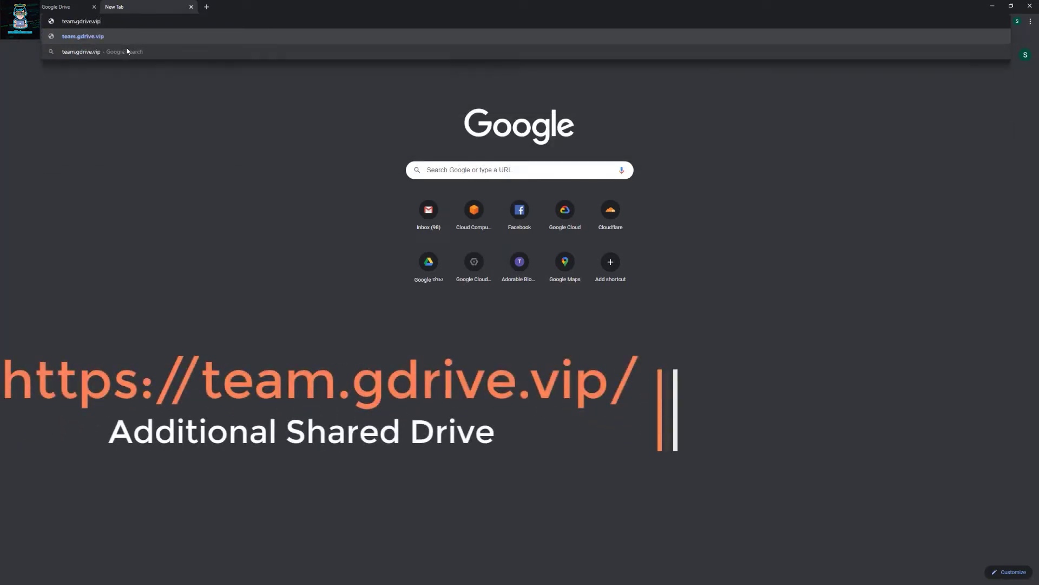
{"action": "key", "text": "Return"}
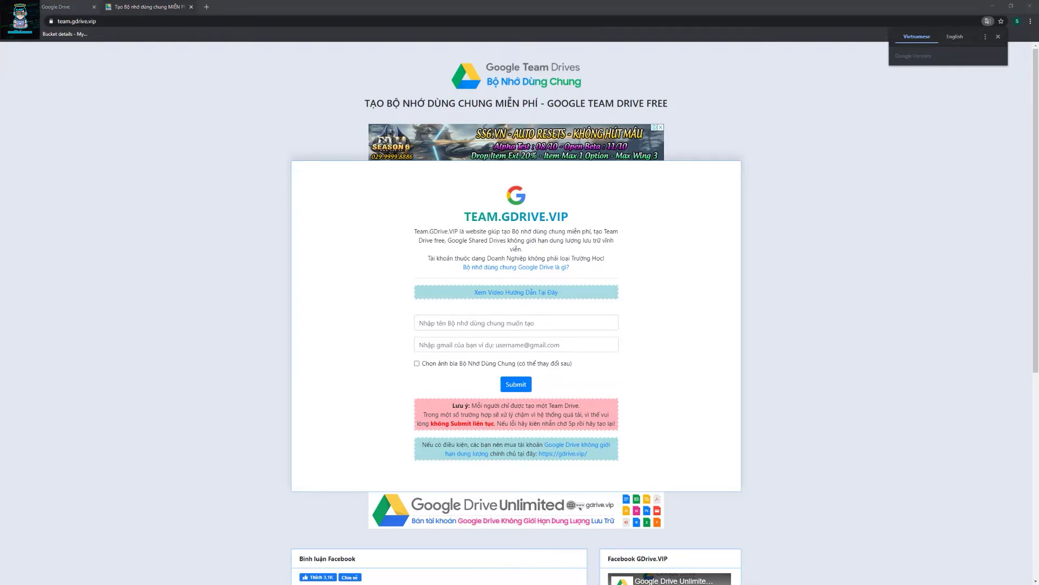
Translate the page to English and enter 'Additional Shared Drive' as the drive name.
{"action": "left_click", "coordinate": [827, 195]}
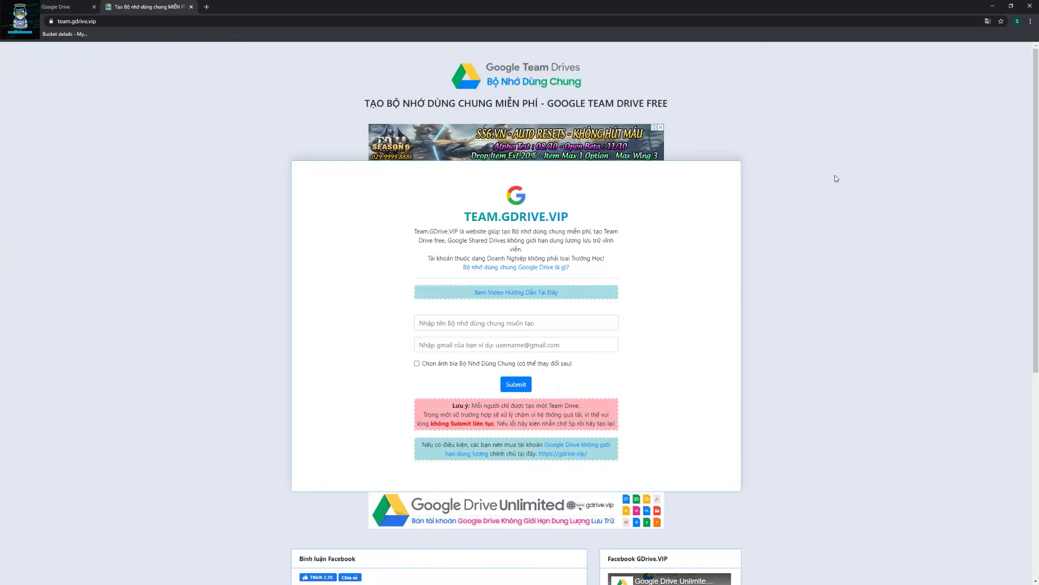
{"action": "right_click", "coordinate": [834, 175]}
{"action": "left_click", "coordinate": [866, 243]}
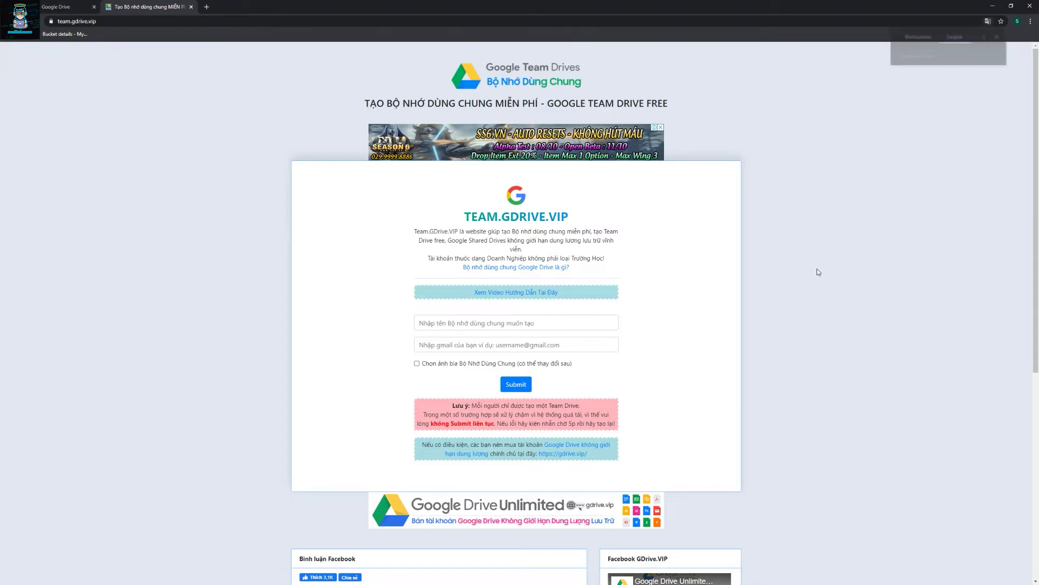
{"action": "left_click", "coordinate": [465, 319]}
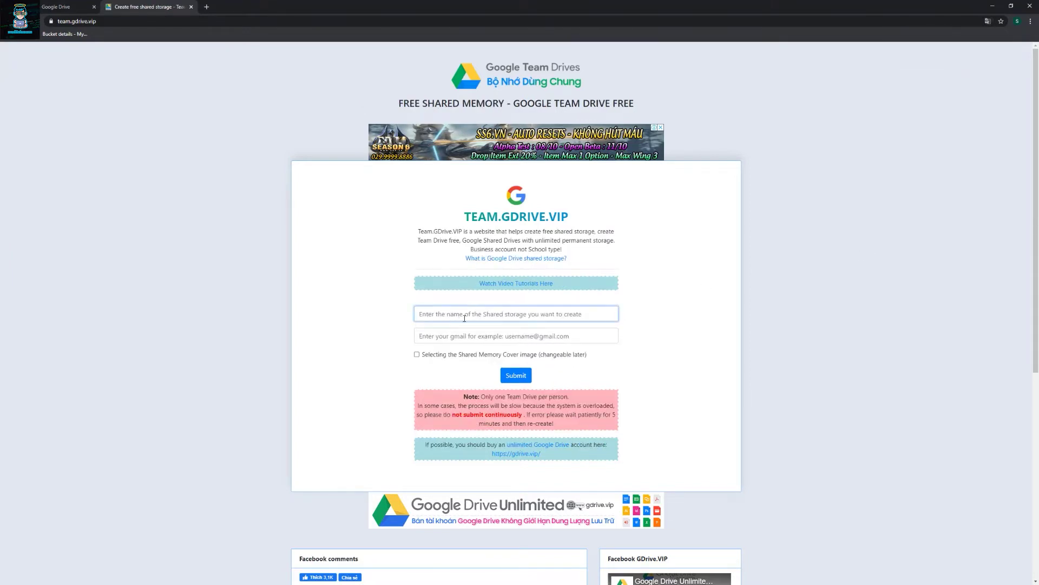
{"action": "key", "text": "ctrl+v"}
{"action": "key", "text": "Tab"}
{"action": "left_click", "coordinate": [46, 4]}
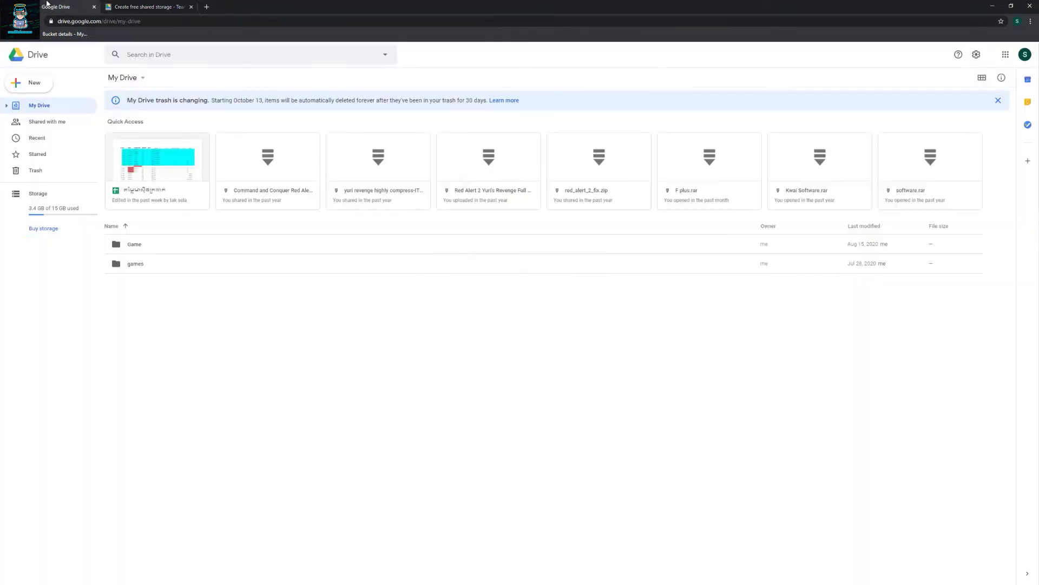
{"action": "left_click", "coordinate": [1023, 57]}
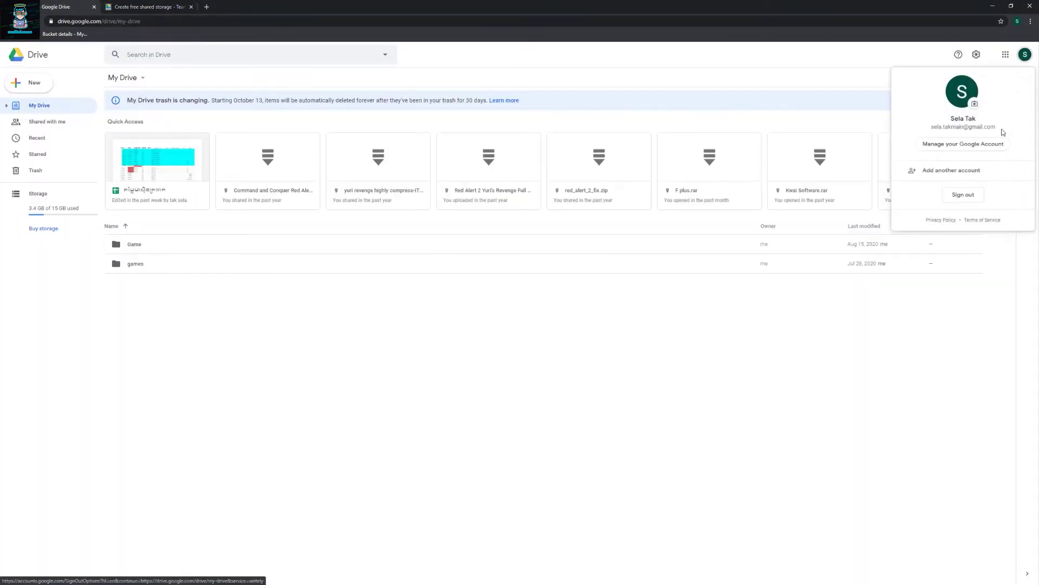
{"action": "left_click_drag", "start_coordinate": [1003, 132], "coordinate": [928, 129]}
{"action": "key", "text": "ctrl+c"}
{"action": "key", "text": "Escape"}
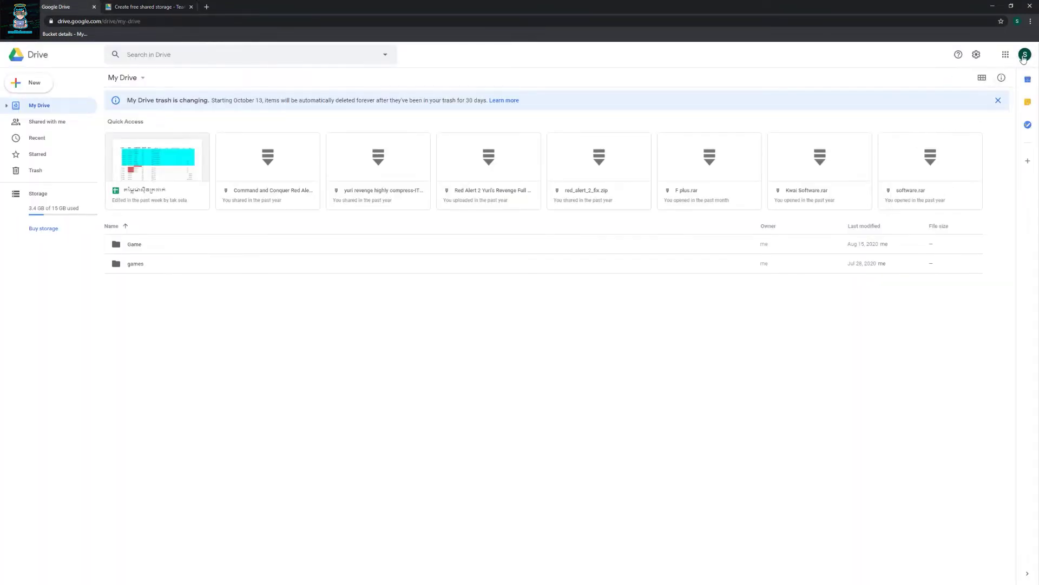
{"action": "left_click", "coordinate": [1023, 57]}
{"action": "left_click", "coordinate": [152, 6]}
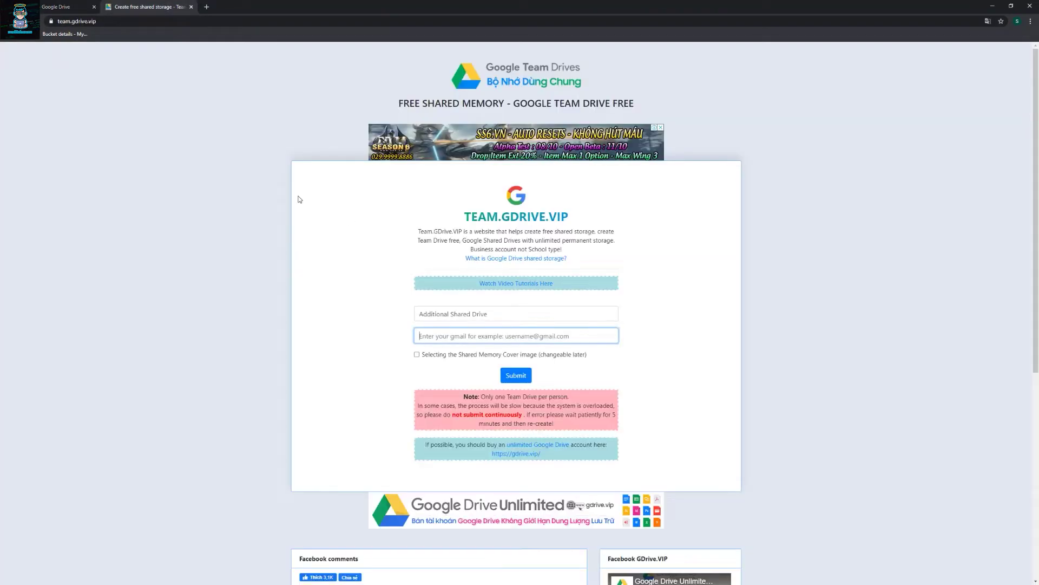
{"action": "key", "text": "ctrl+v"}
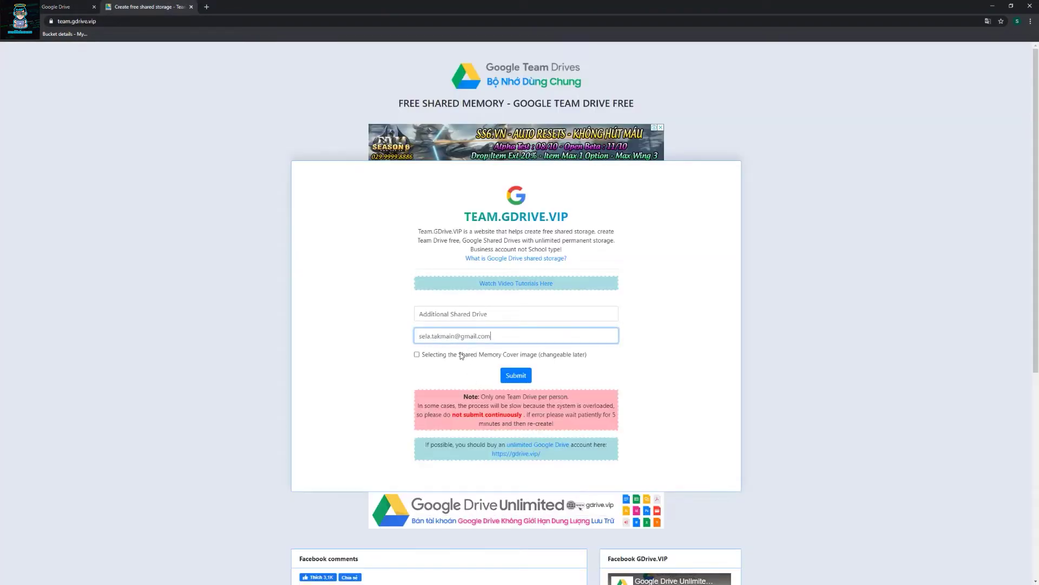
Enable a cover image, choose clovers, and submit the shared drive request.
{"action": "left_click", "coordinate": [461, 355]}
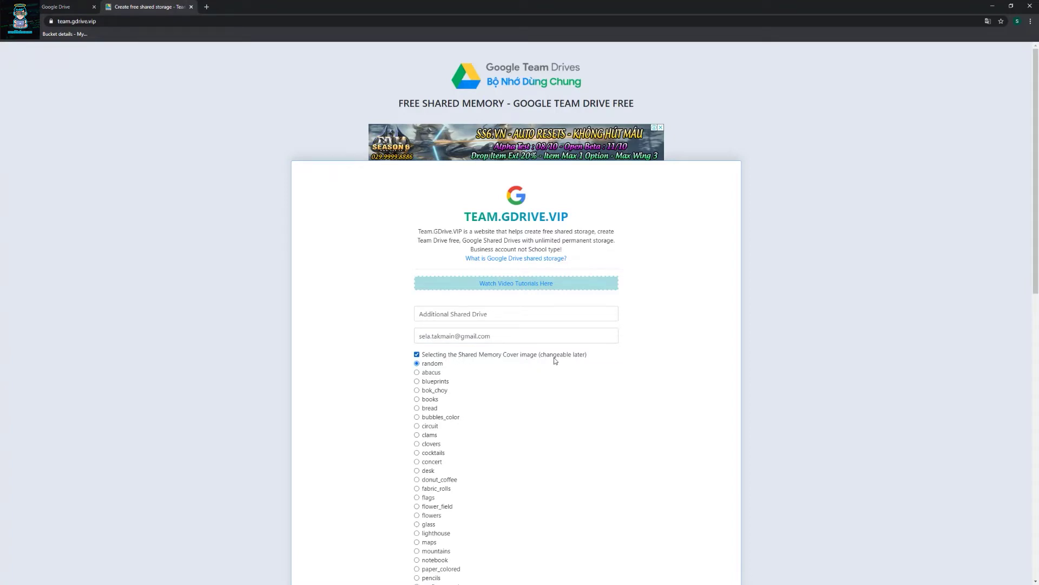
{"action": "scroll", "coordinate": [581, 361], "scroll_direction": "down", "scroll_amount": 3}
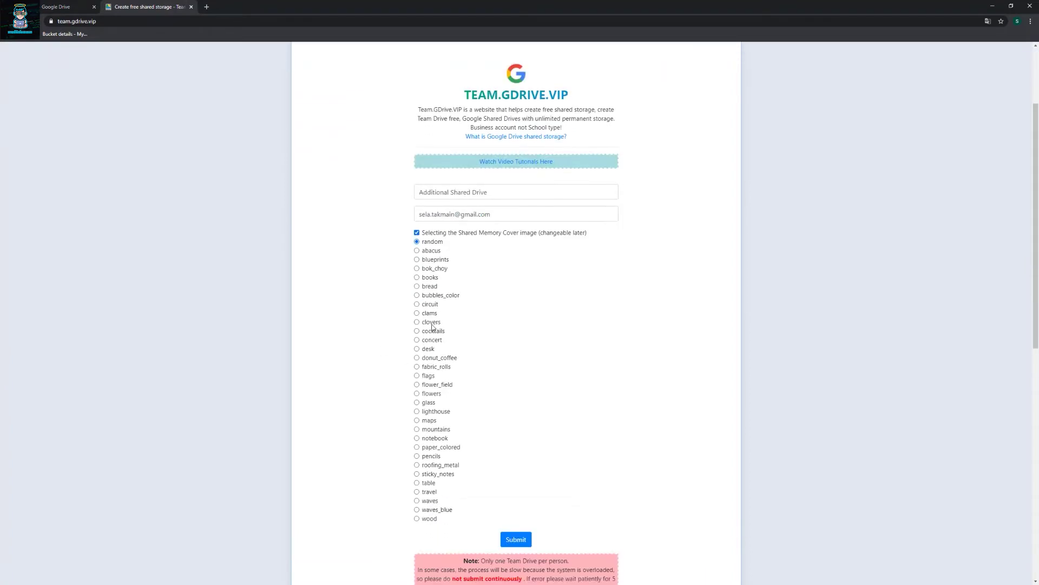
{"action": "left_click", "coordinate": [430, 325]}
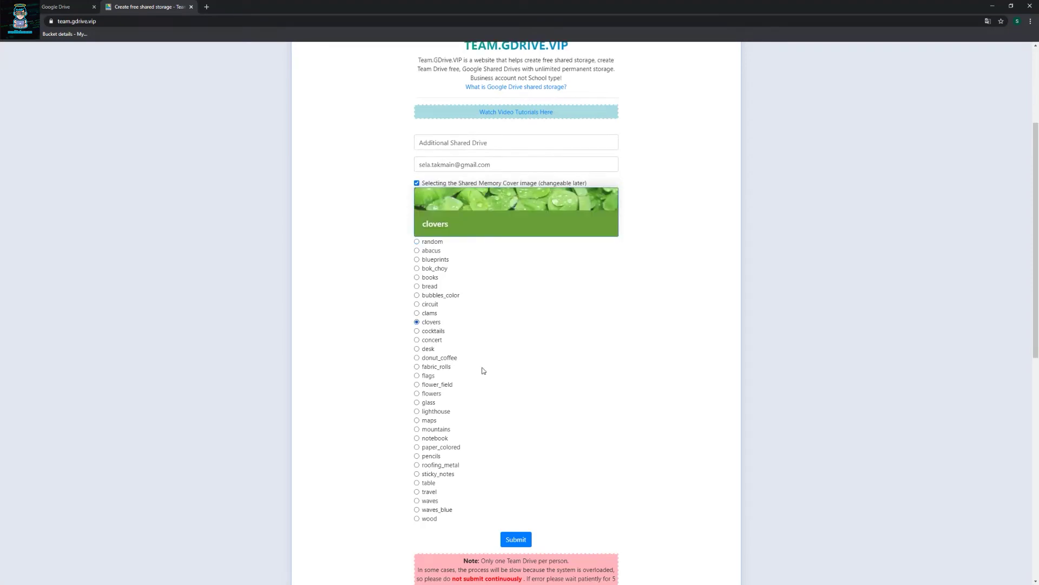
{"action": "left_click", "coordinate": [514, 540]}
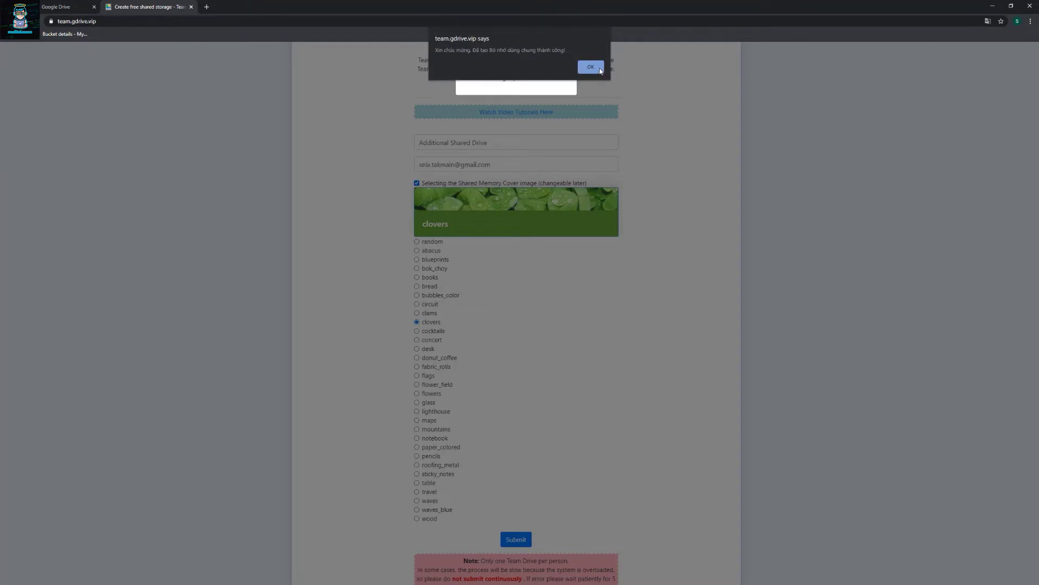
Reload Drive and open Additional Shared Drive from Shared drives, dismissing the welcome message.
{"action": "left_click", "coordinate": [591, 67]}
{"action": "left_click", "coordinate": [56, 6]}
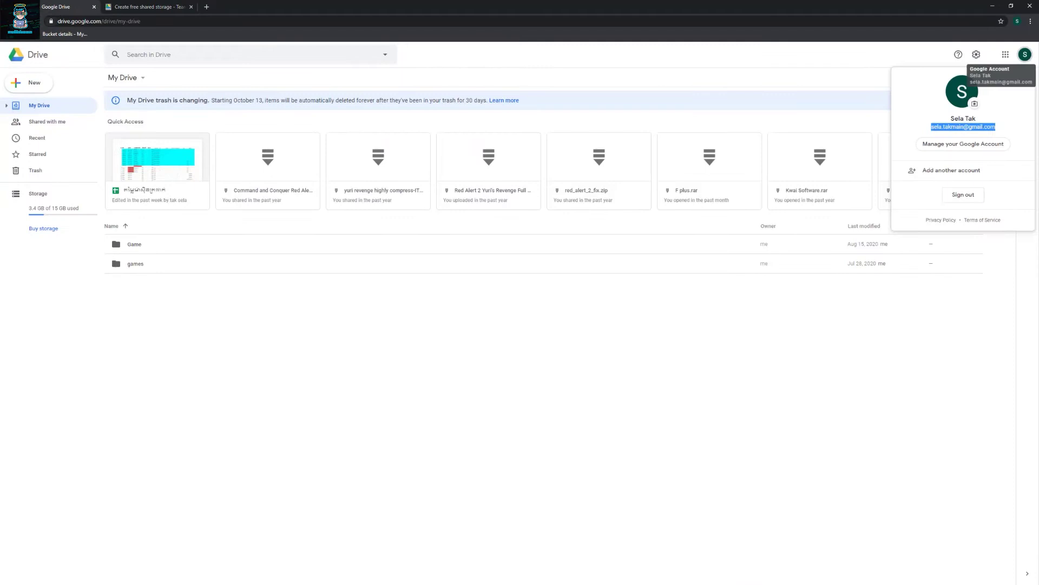
{"action": "key", "text": "F5"}
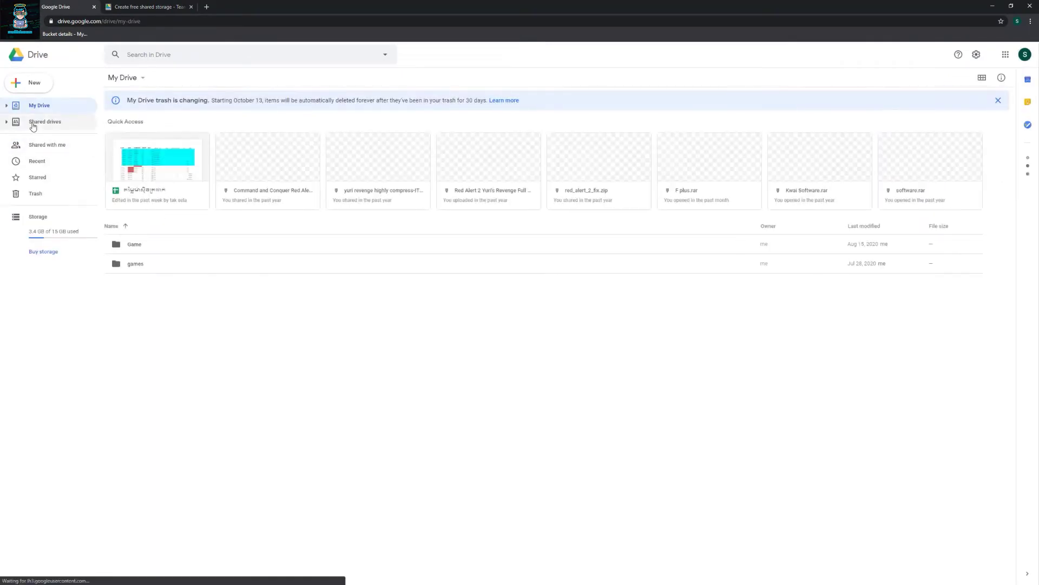
{"action": "left_click", "coordinate": [11, 122]}
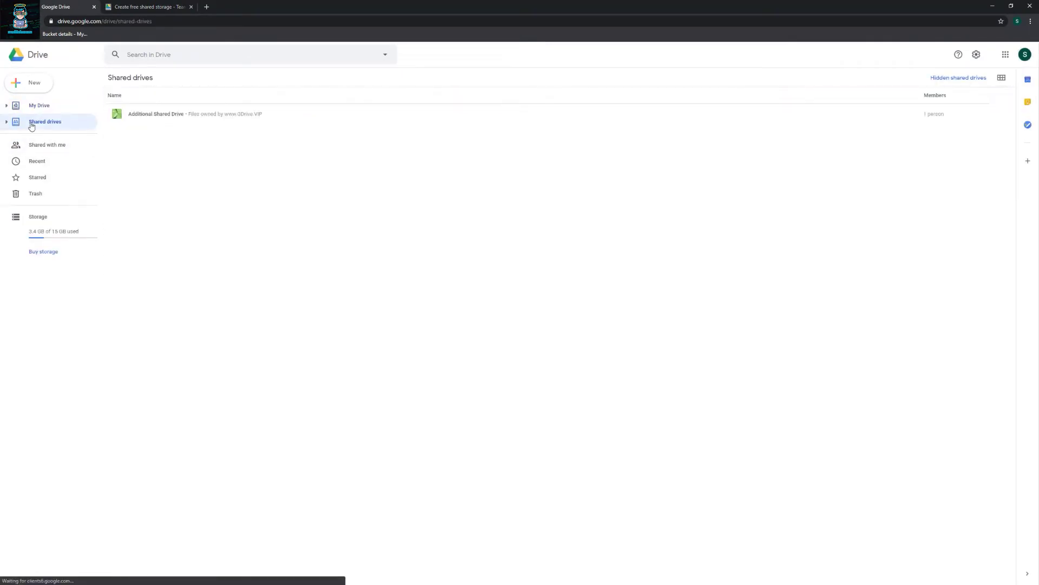
{"action": "double_click", "coordinate": [184, 115]}
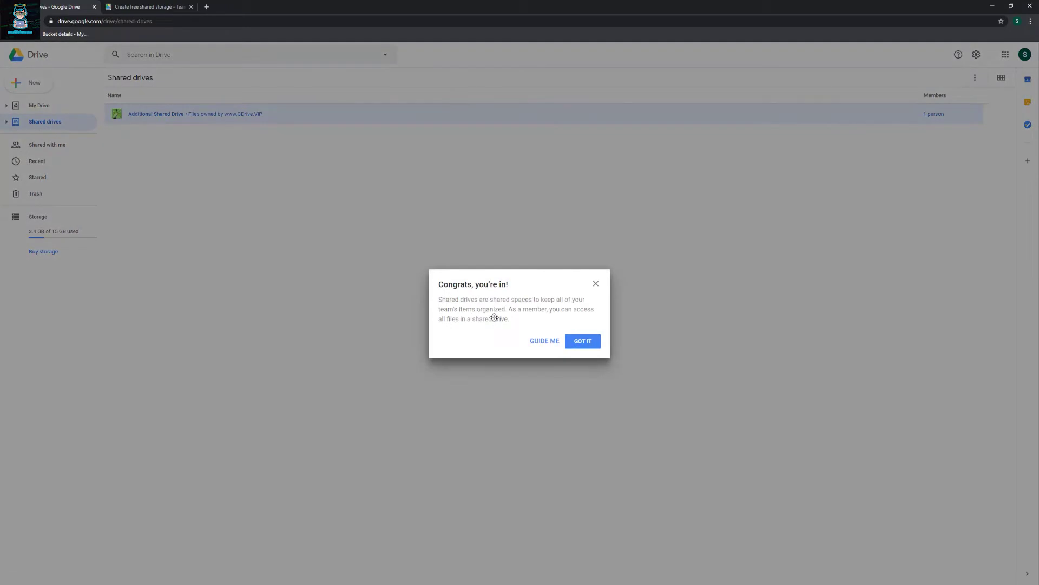
{"action": "left_click", "coordinate": [583, 341]}
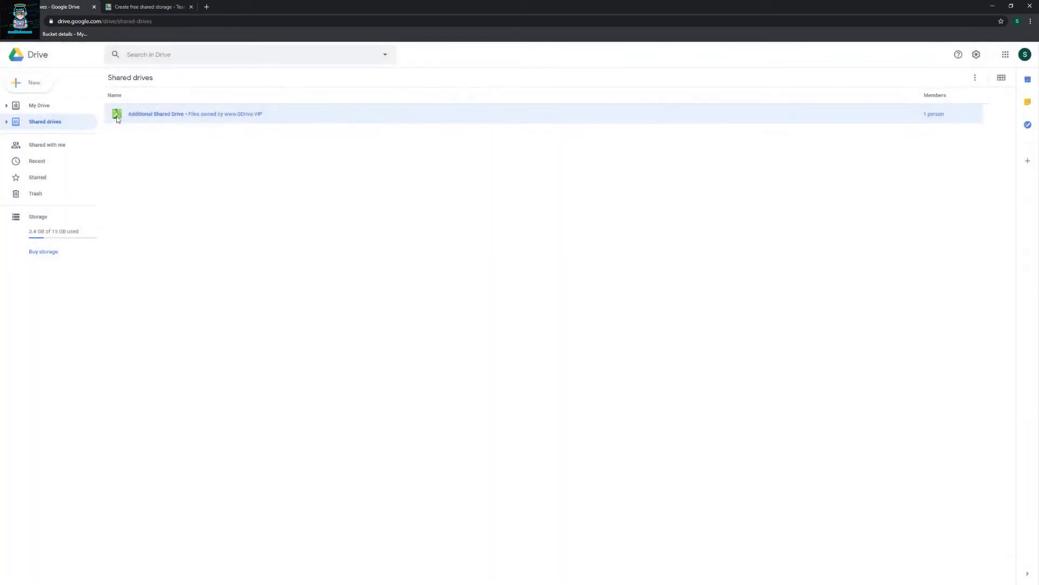
{"action": "double_click", "coordinate": [122, 115]}
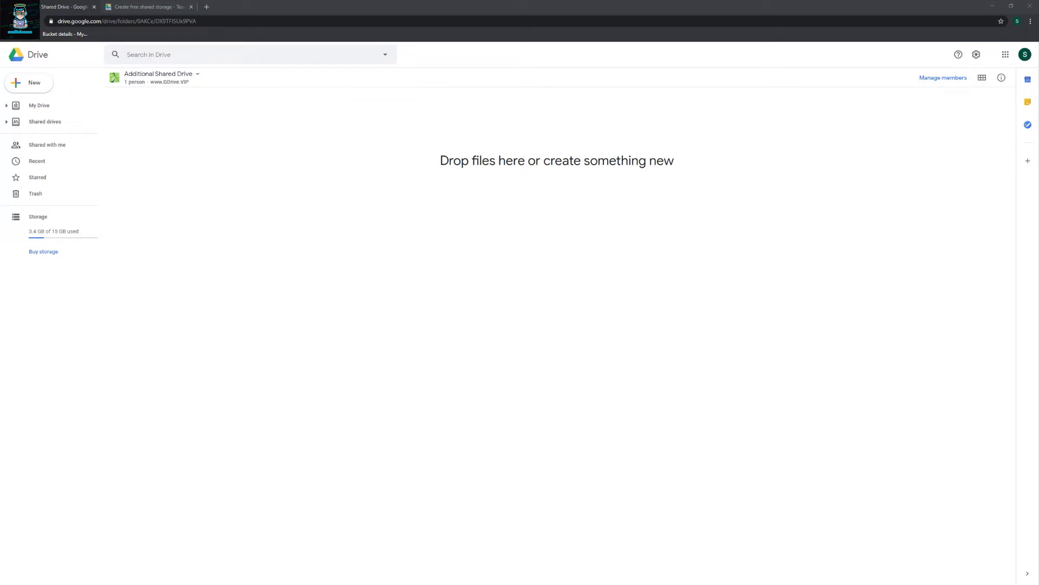
Drop the desktop video files, including Reinstall windows 10.mp4, onto the shared drive.
{"action": "left_click_drag", "start_coordinate": [87, 339], "coordinate": [365, 310]}
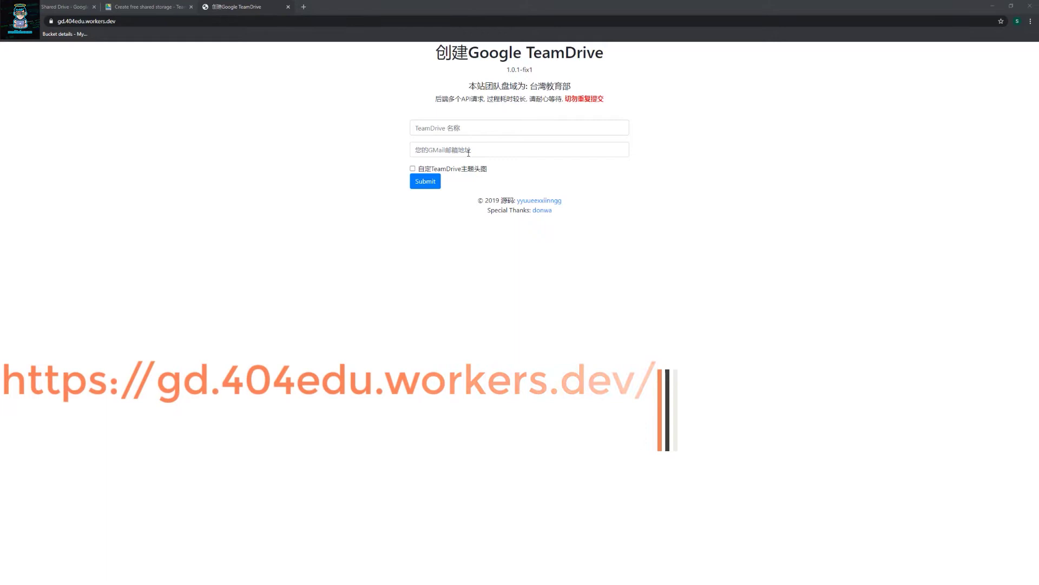
Translate the TeamDrive page to English and autofill 'Additional Shared Drive' and the Gmail address.
{"action": "right_click", "coordinate": [260, 177]}
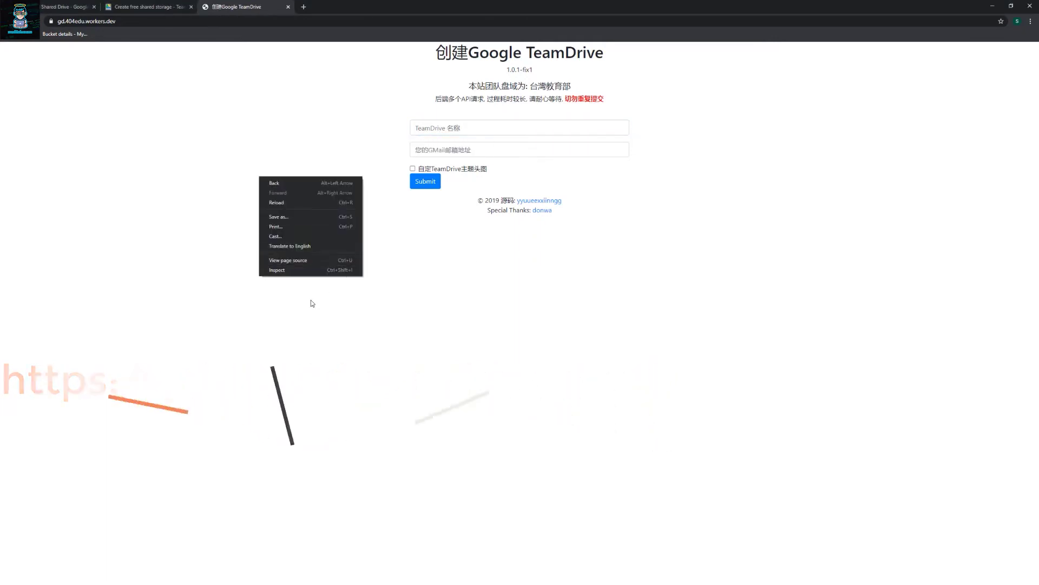
{"action": "left_click", "coordinate": [300, 246]}
{"action": "left_click", "coordinate": [495, 149]}
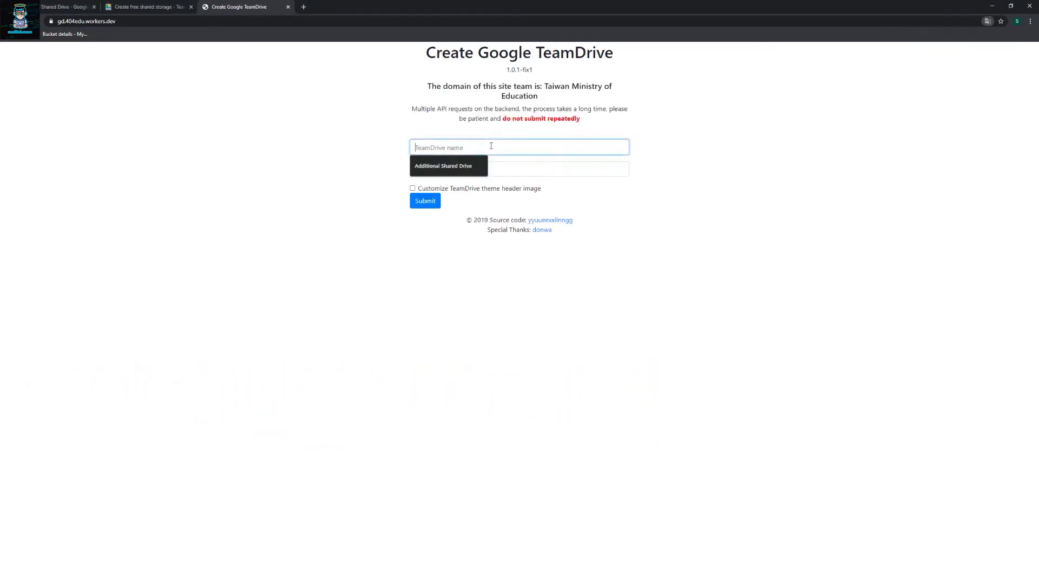
{"action": "left_click", "coordinate": [444, 166]}
{"action": "left_click", "coordinate": [443, 169]}
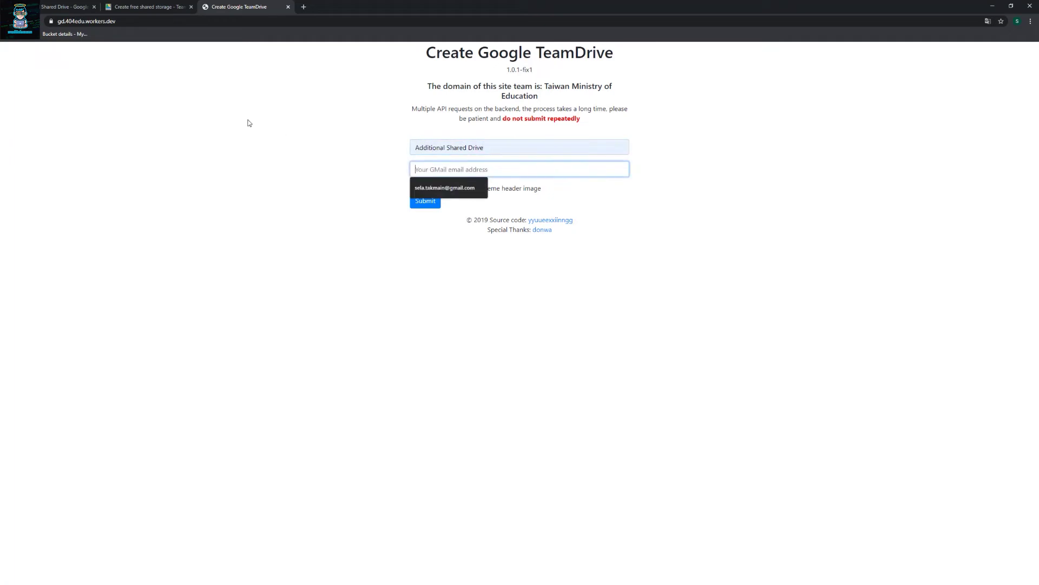
{"action": "left_click", "coordinate": [428, 187]}
Tick Customize header image, submit the request, and dismiss the error alert.
{"action": "left_click", "coordinate": [427, 189]}
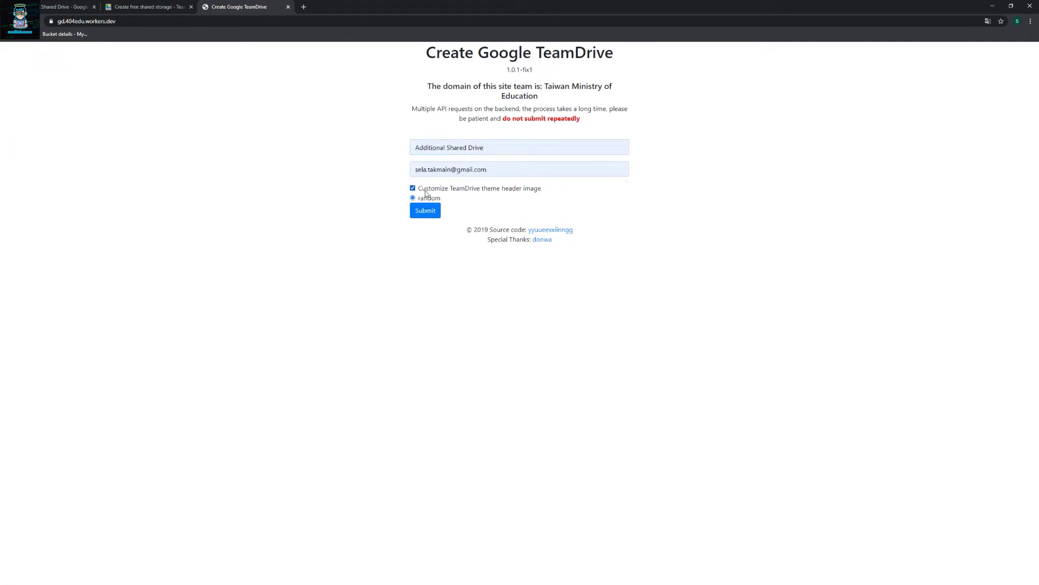
{"action": "left_click", "coordinate": [428, 211]}
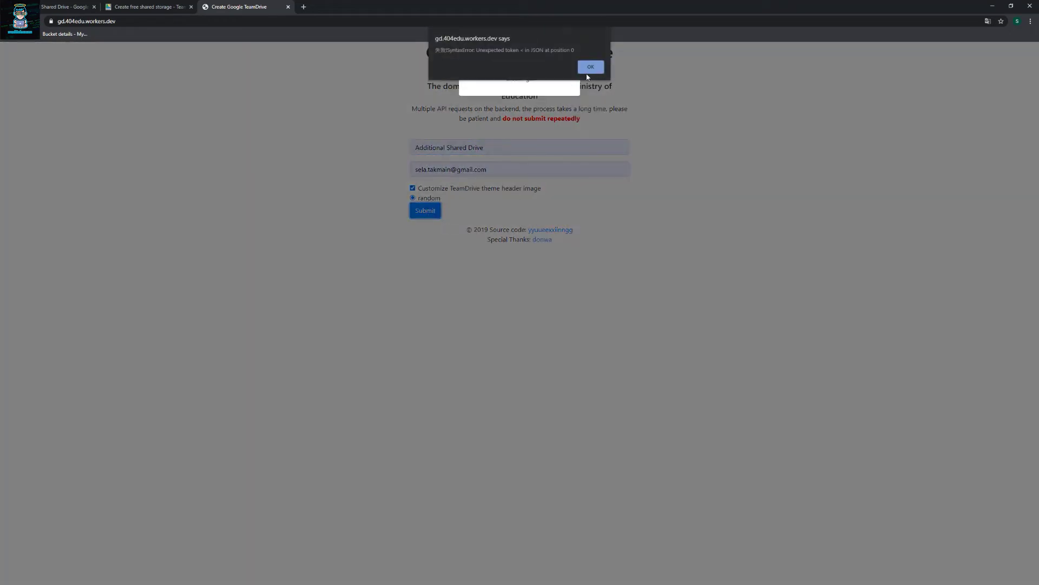
{"action": "left_click_drag", "start_coordinate": [436, 50], "coordinate": [612, 58]}
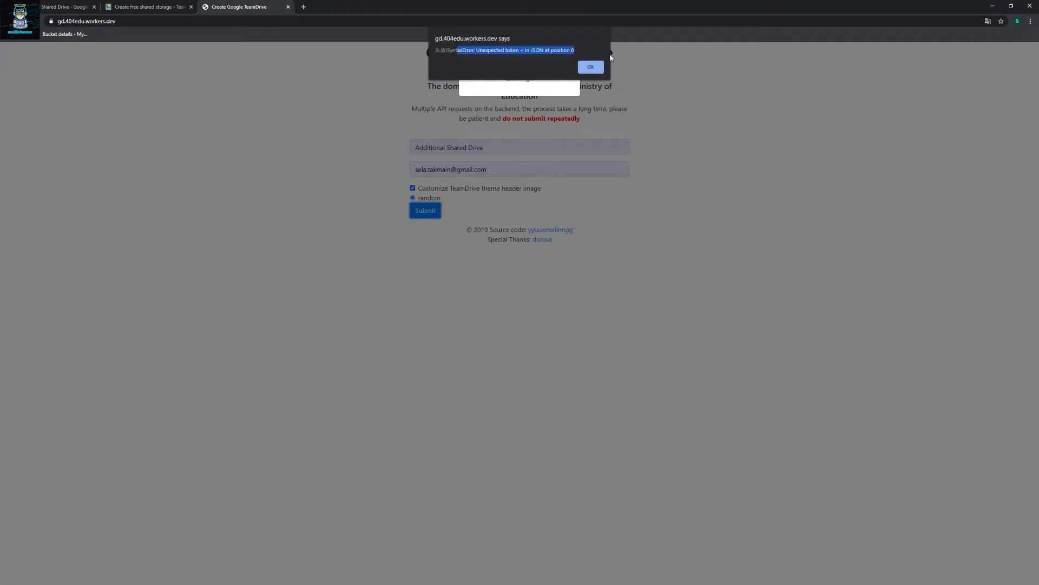
{"action": "left_click", "coordinate": [591, 67]}
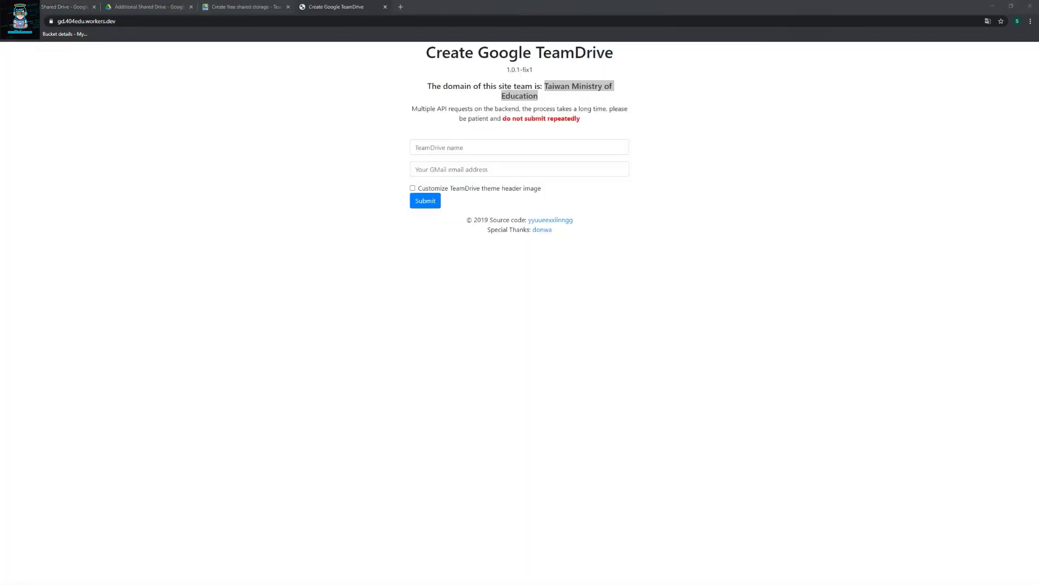
Fill the TeamDrive name 'Taiwan Ministry of Education' and the Gmail address from autofill.
{"action": "left_click", "coordinate": [485, 150]}
{"action": "left_click", "coordinate": [444, 165]}
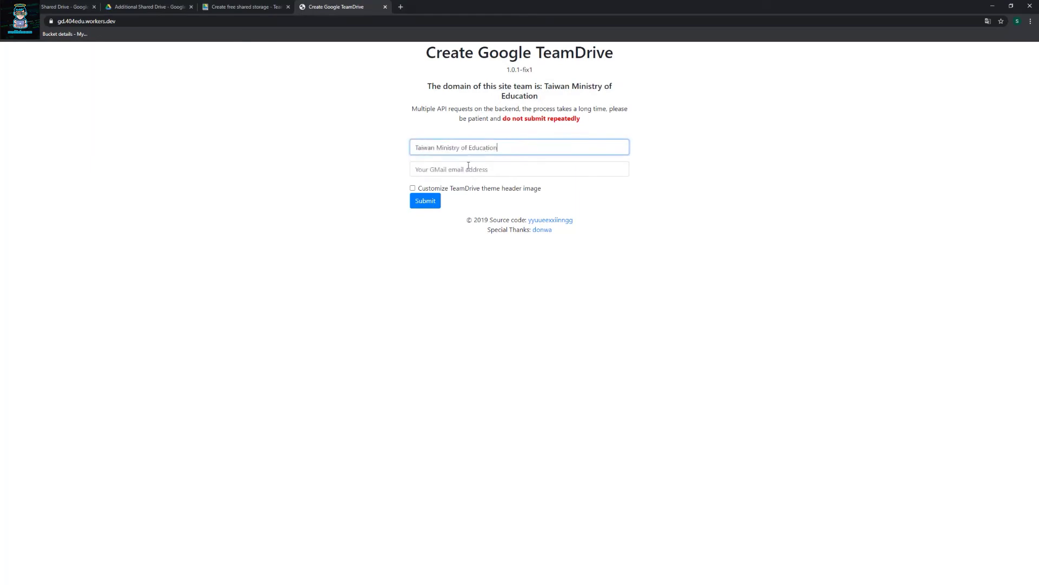
{"action": "left_click", "coordinate": [449, 169]}
{"action": "left_click", "coordinate": [449, 188]}
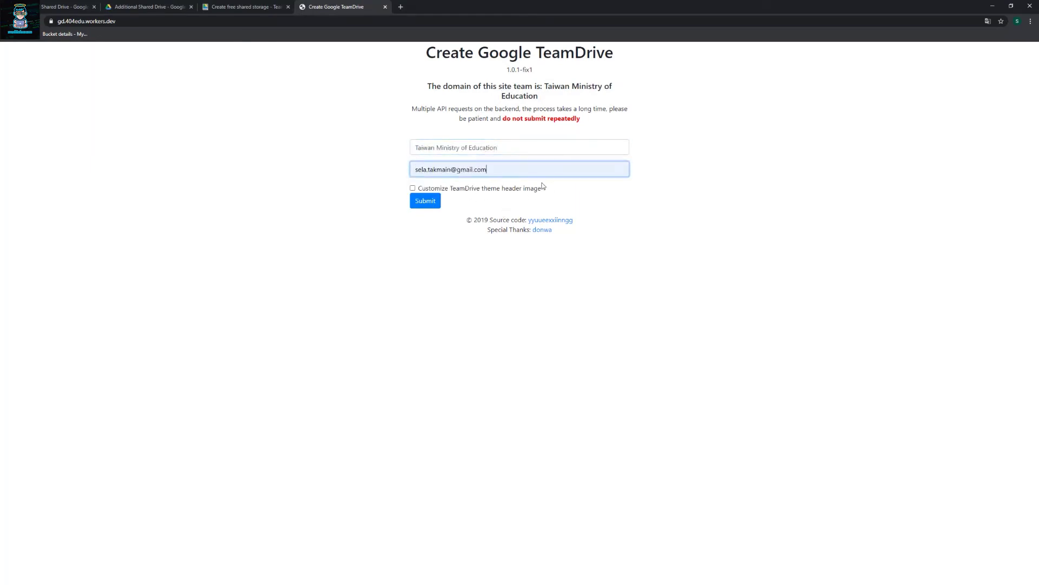
Submit the TeamDrive request, dismiss the alert, and go to the team.gdrive.vip tab.
{"action": "left_click_drag", "start_coordinate": [507, 118], "coordinate": [634, 122]}
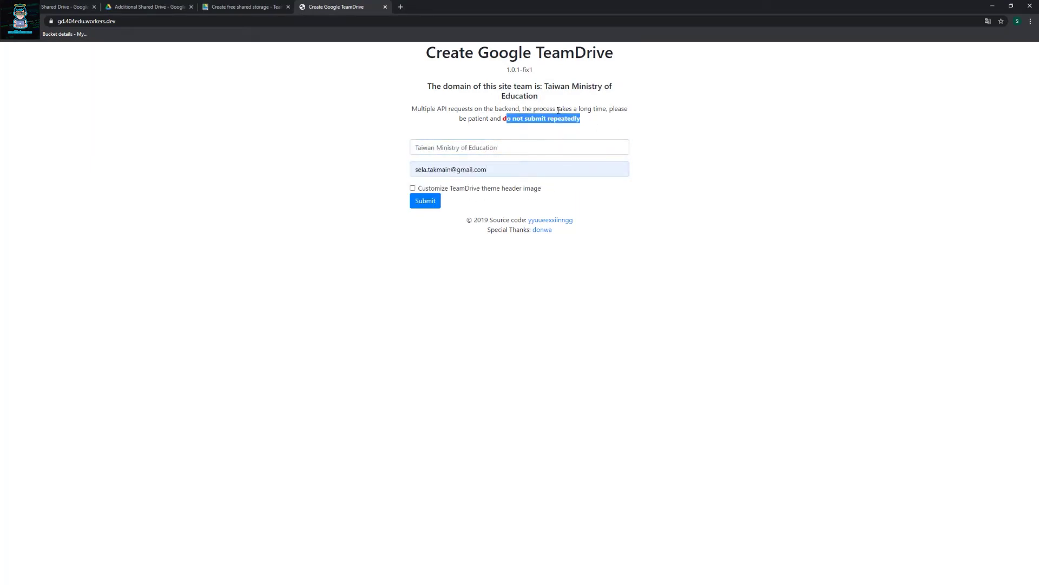
{"action": "left_click_drag", "start_coordinate": [547, 109], "coordinate": [626, 110]}
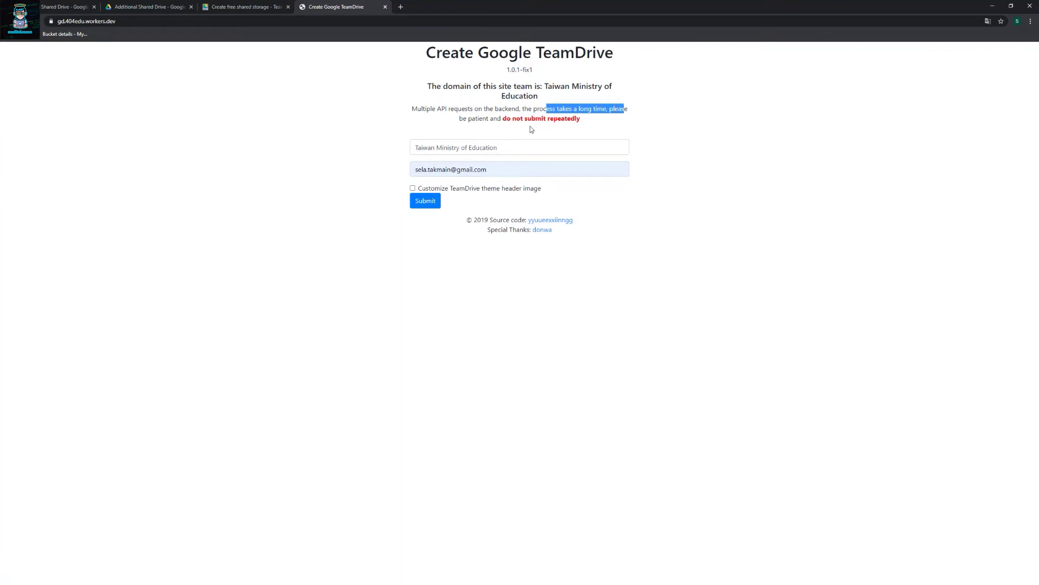
{"action": "left_click", "coordinate": [424, 201]}
{"action": "left_click", "coordinate": [599, 68]}
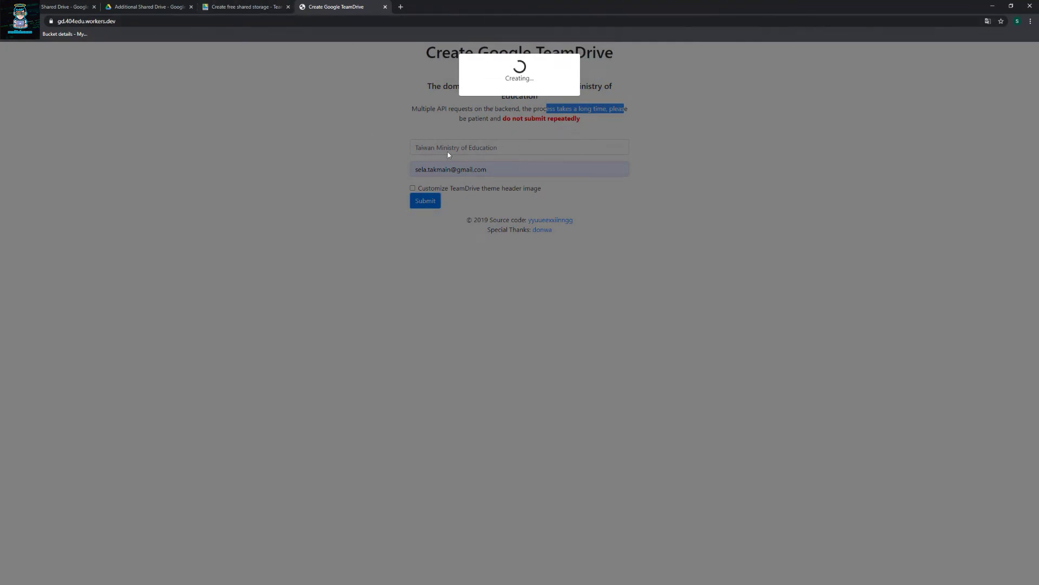
{"action": "left_click", "coordinate": [243, 7]}
Open Additional Shared Drive from the Shared drives list to see the Facebook Ads tutorial .mkv.
{"action": "scroll", "coordinate": [244, 139], "scroll_direction": "up", "scroll_amount": 3}
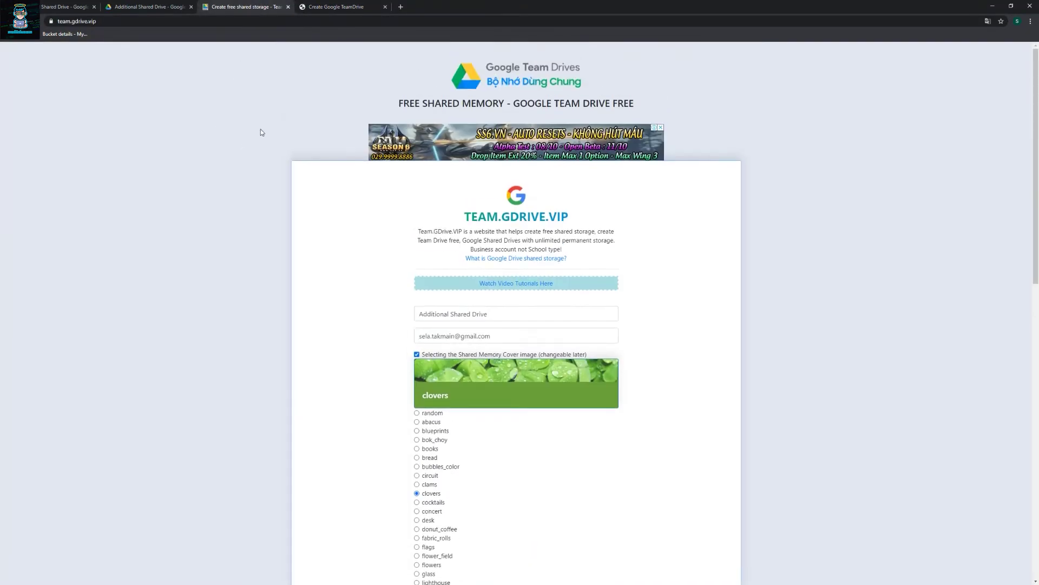
{"action": "left_click", "coordinate": [157, 6]}
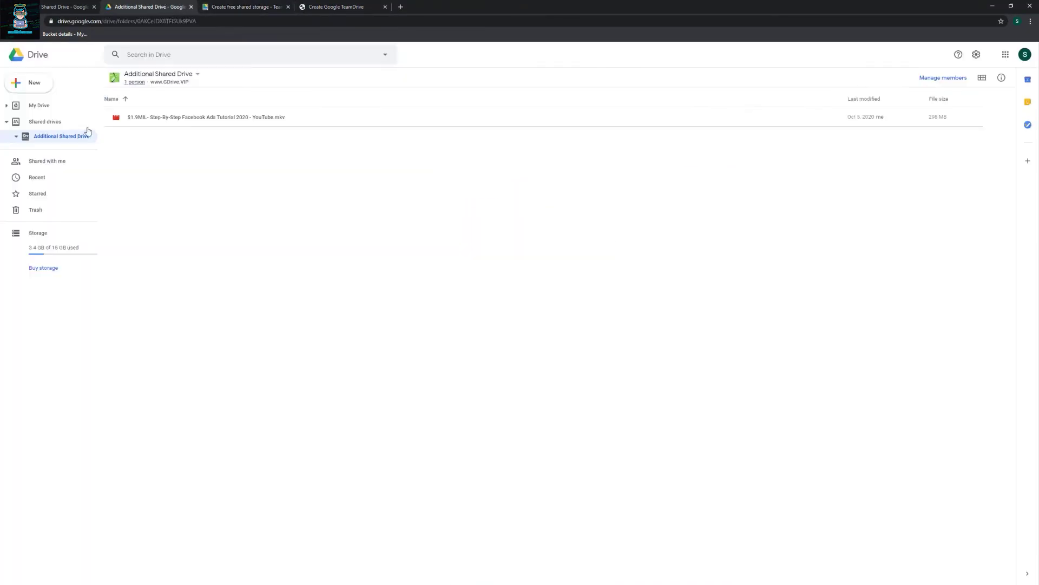
{"action": "left_click", "coordinate": [43, 124]}
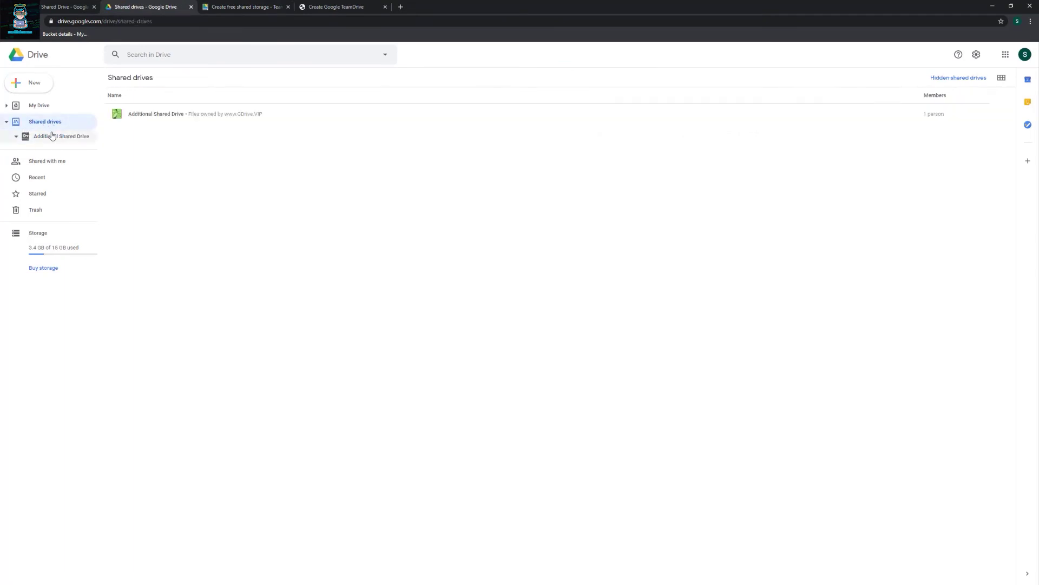
{"action": "left_click", "coordinate": [52, 135]}
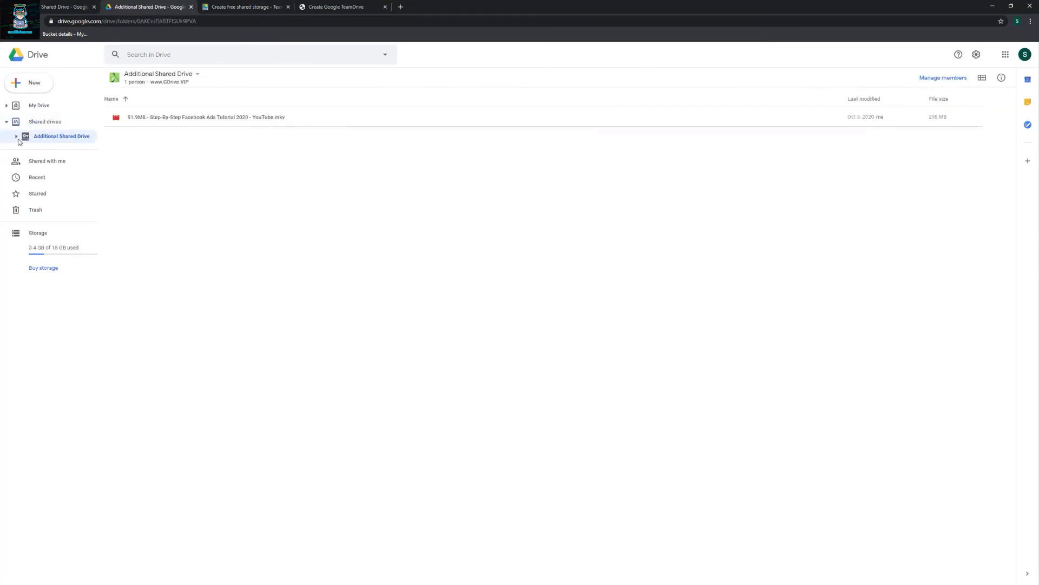
{"action": "left_click", "coordinate": [45, 126]}
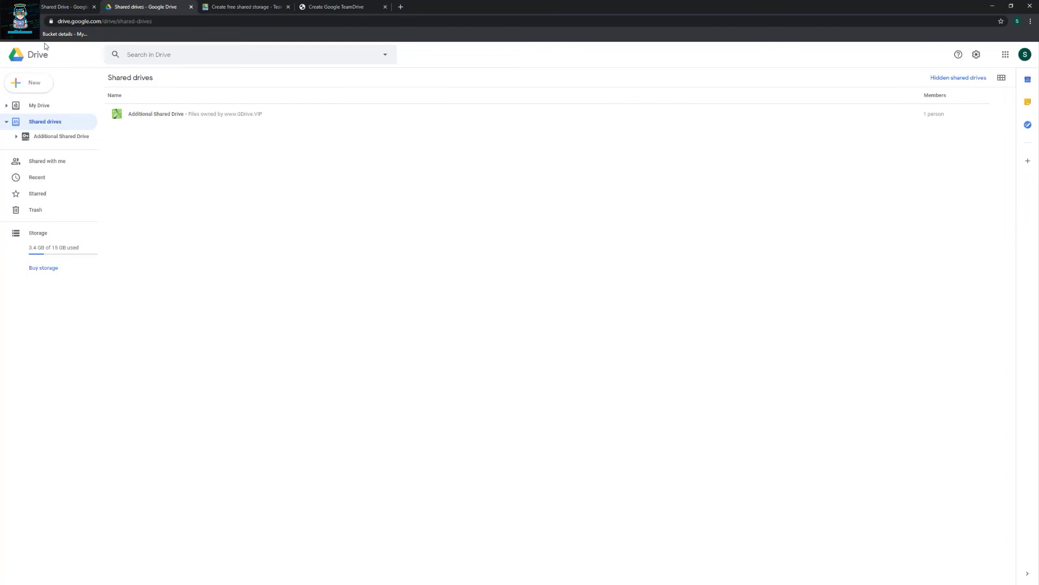
{"action": "left_click", "coordinate": [6, 122]}
{"action": "left_click", "coordinate": [26, 137]}
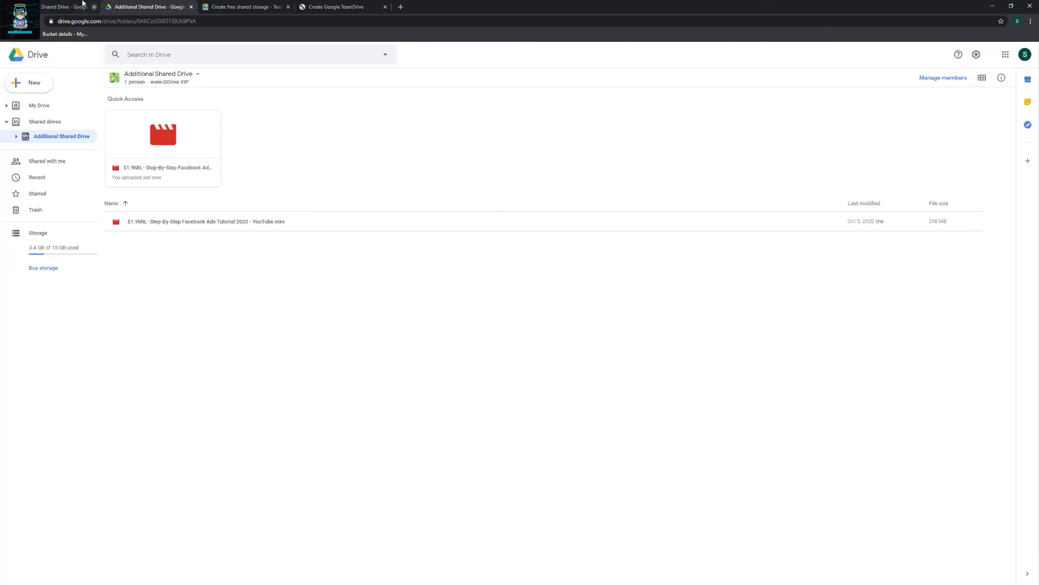
Check the upload in the first Drive tab, then return to the TeamDrive creation page.
{"action": "key", "text": "ctrl+1"}
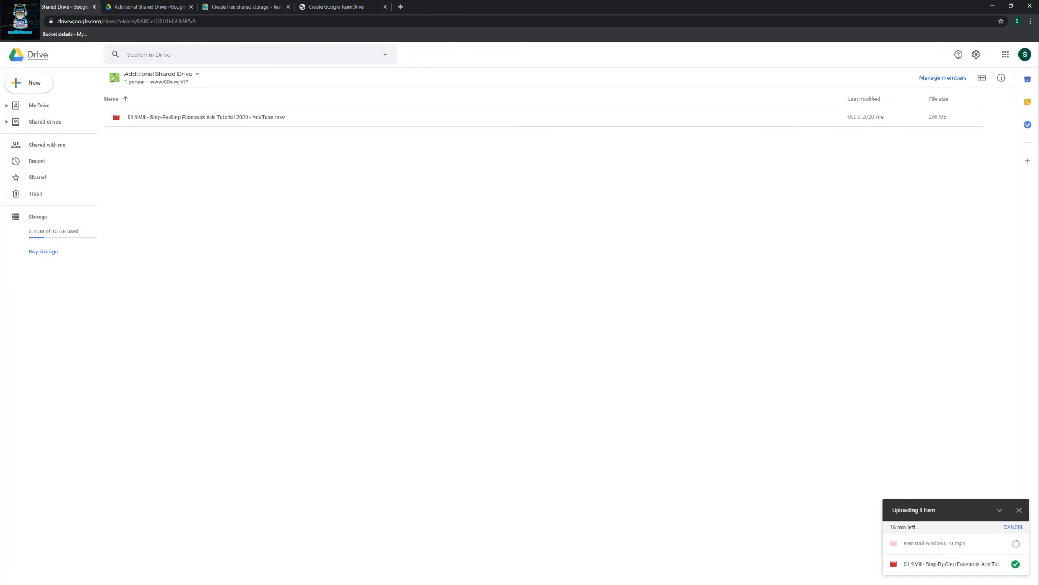
{"action": "left_click", "coordinate": [336, 6]}
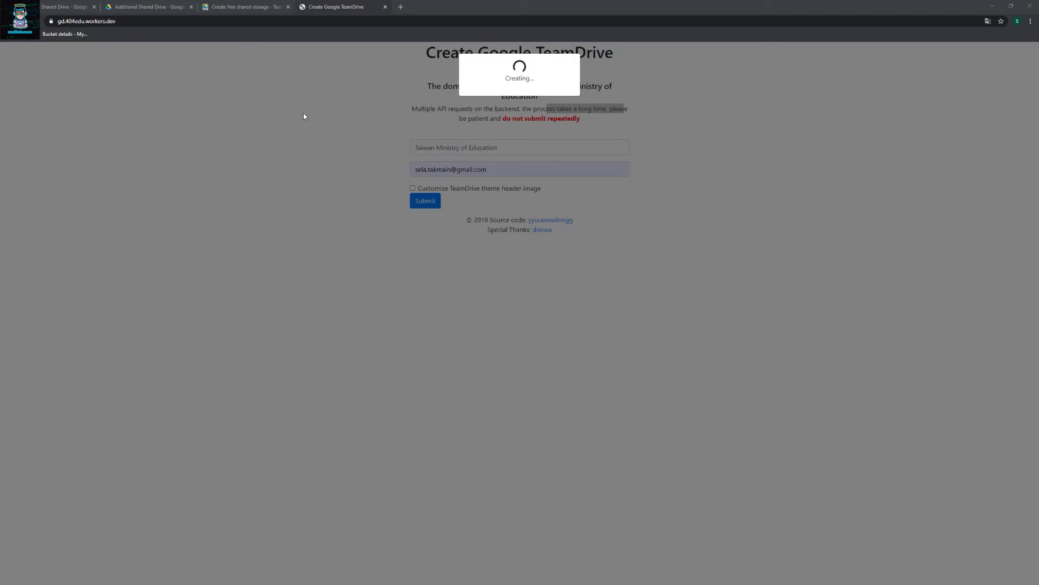
Close the TeamDrive and team.gdrive.vip tabs and reload the first Drive tab, confirming reload.
{"action": "left_click", "coordinate": [385, 6]}
{"action": "scroll", "coordinate": [336, 189], "scroll_direction": "up", "scroll_amount": 2}
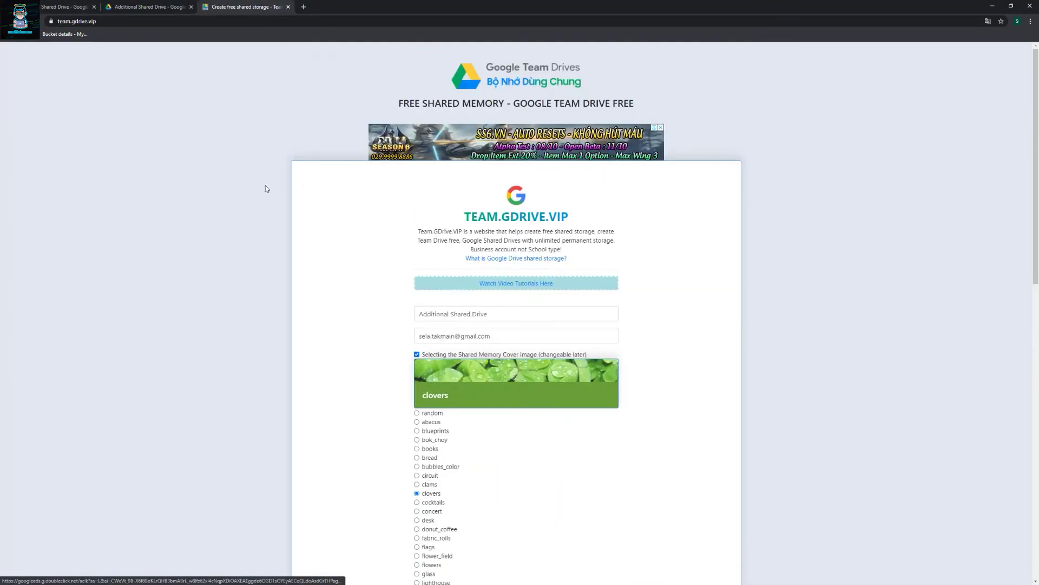
{"action": "key", "text": "ctrl+w"}
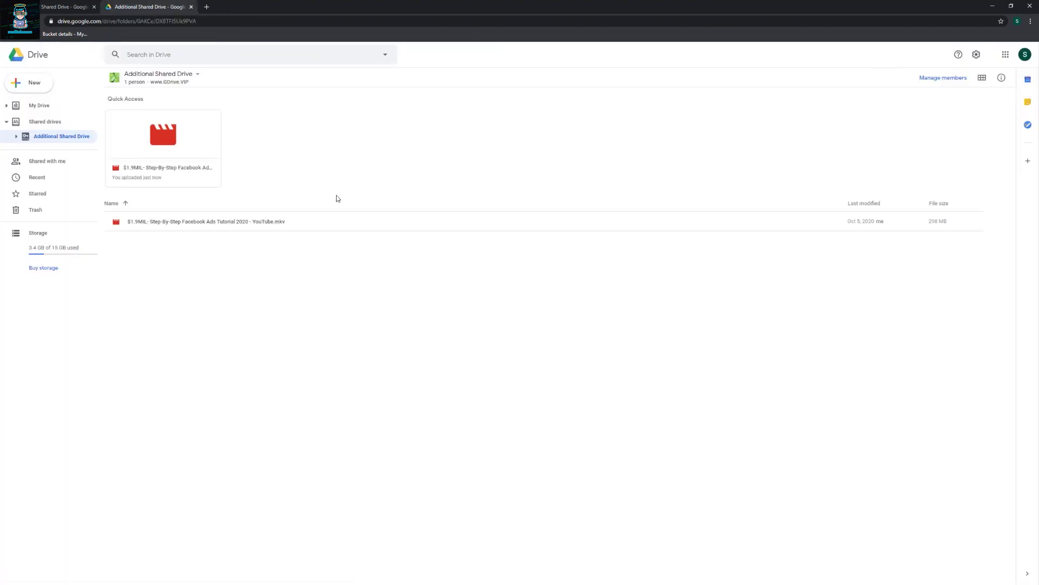
{"action": "left_click", "coordinate": [65, 6]}
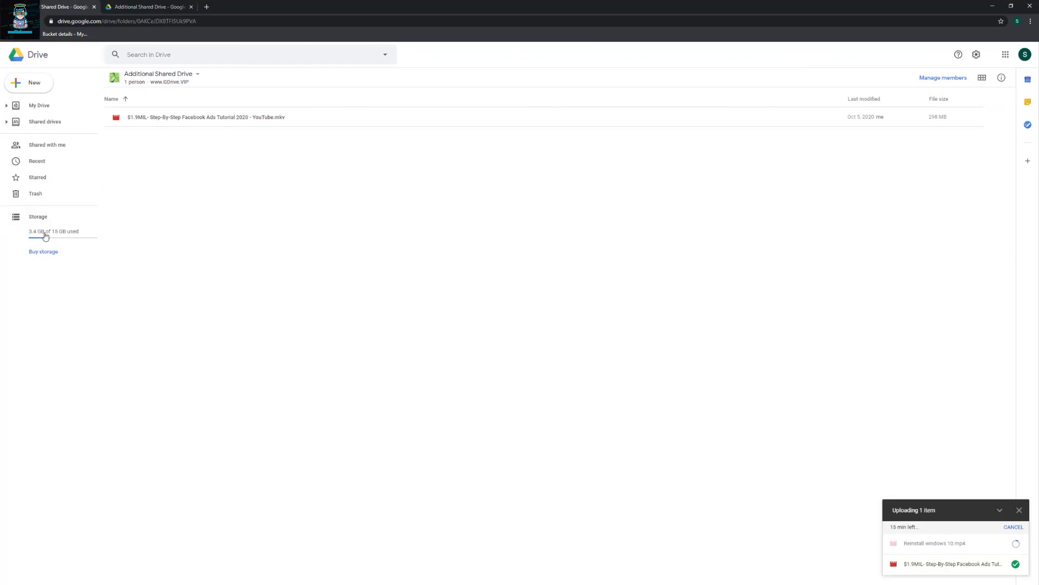
{"action": "key", "text": "F5"}
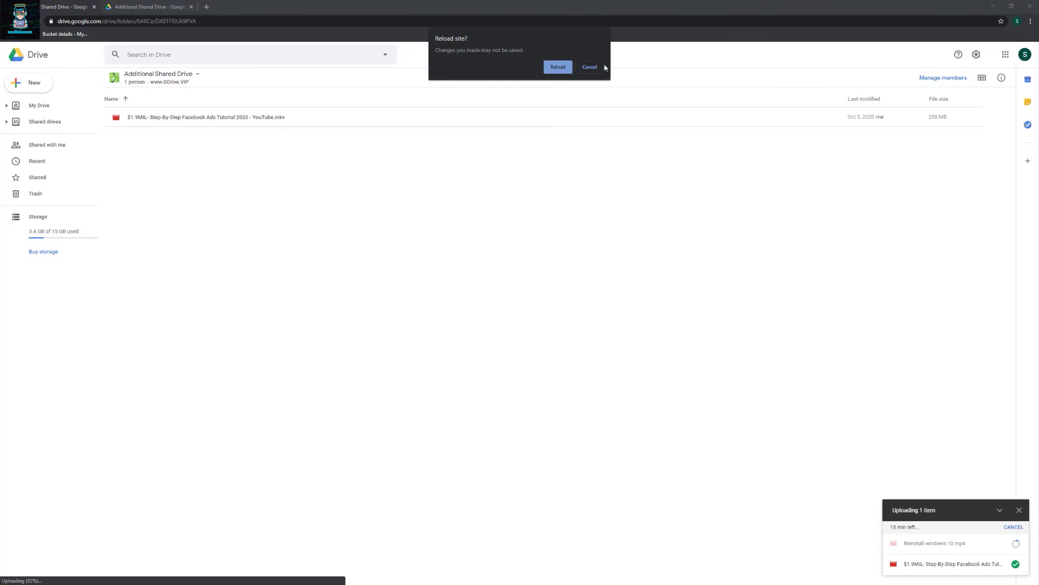
{"action": "left_click", "coordinate": [558, 67]}
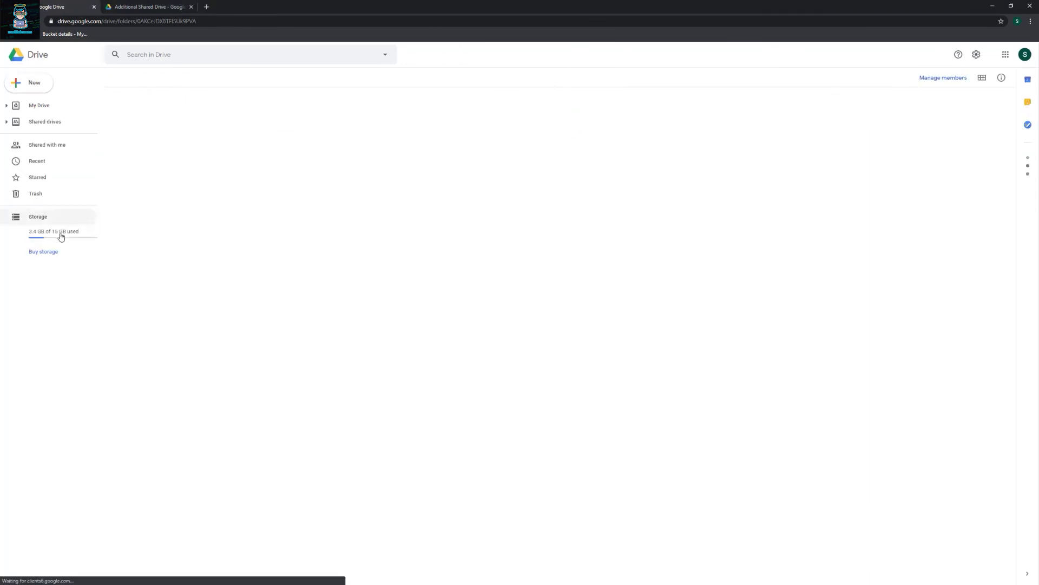